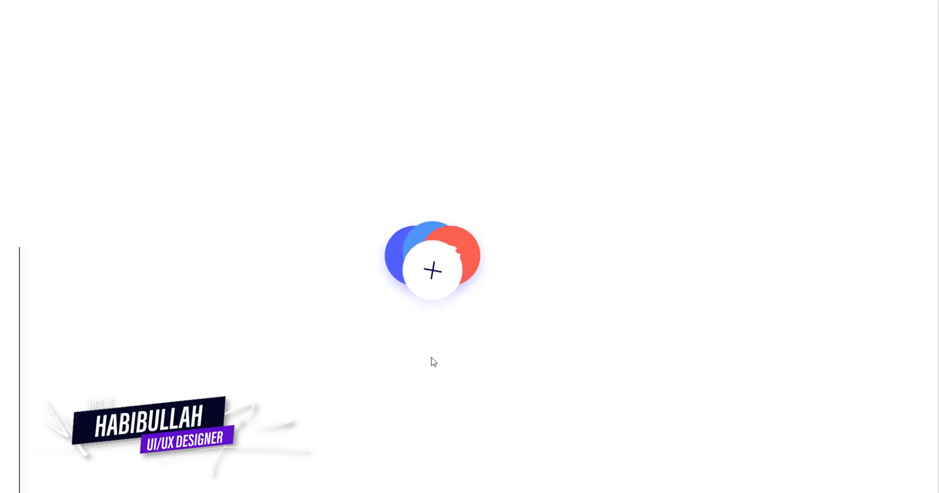
{"action": "mouse_move", "coordinate": [435, 269]}
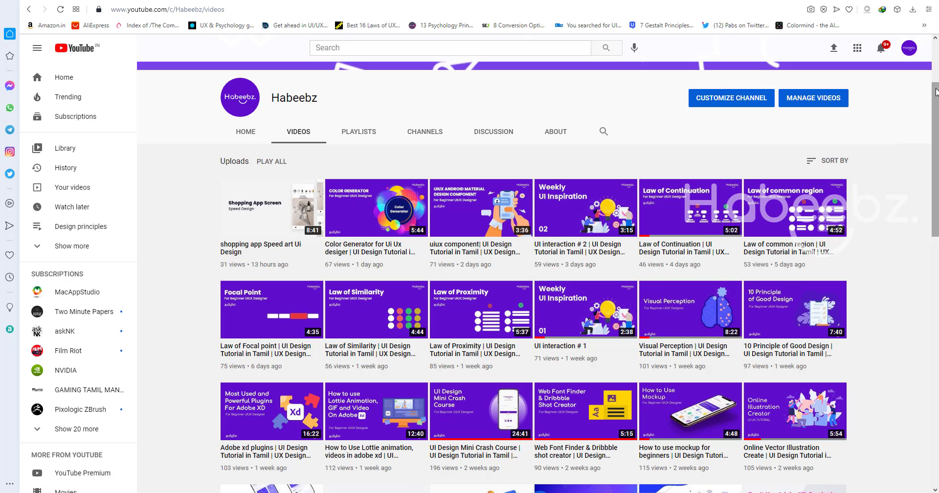
{"action": "left_click_drag", "start_coordinate": [933, 89], "coordinate": [930, 138]}
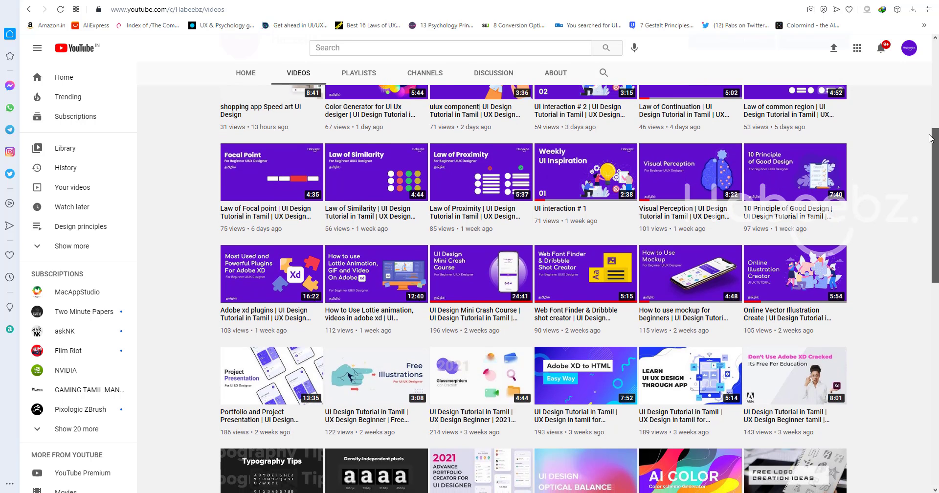
{"action": "mouse_move", "coordinate": [930, 138]}
{"action": "left_mouse_down"}
{"action": "mouse_move", "coordinate": [935, 192]}
{"action": "mouse_move", "coordinate": [935, 126]}
{"action": "left_mouse_up"}
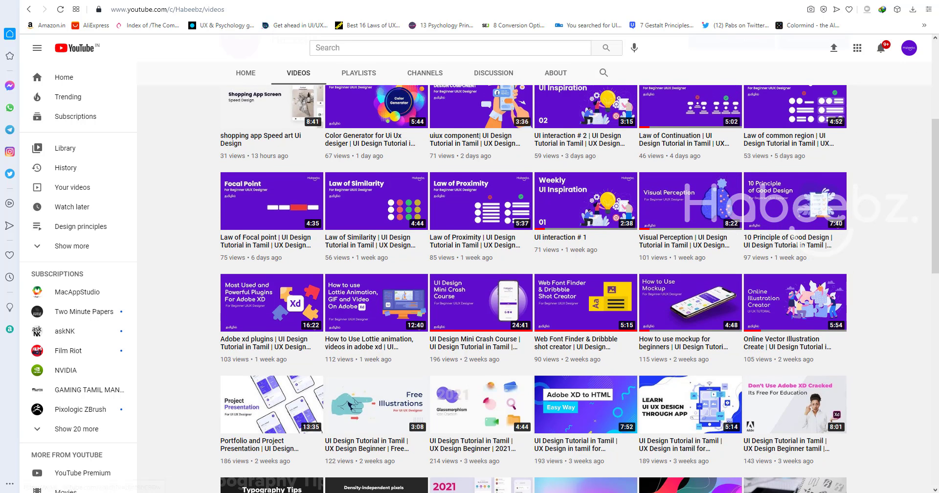
Step: Switch to the Adobe XD preview window and view the hover animation of the plus button
{"action": "mouse_move", "coordinate": [539, 492]}
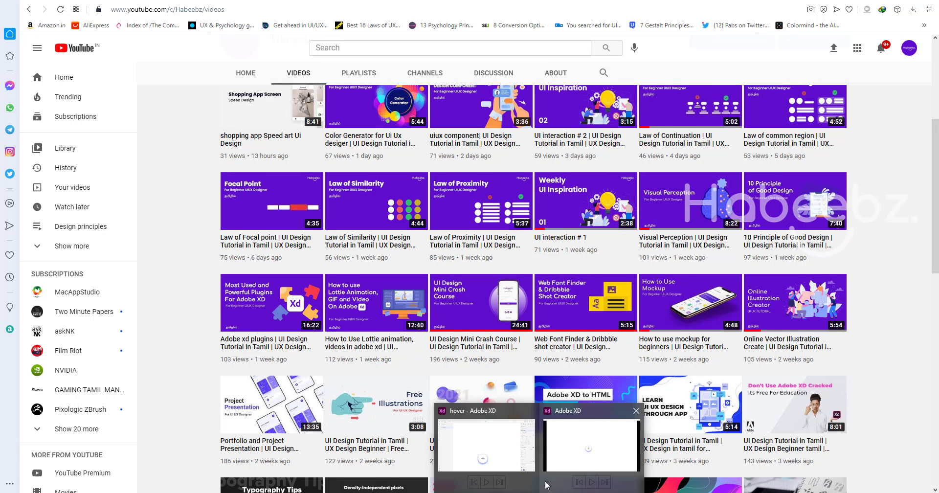
{"action": "left_click", "coordinate": [567, 452]}
{"action": "mouse_move", "coordinate": [443, 284]}
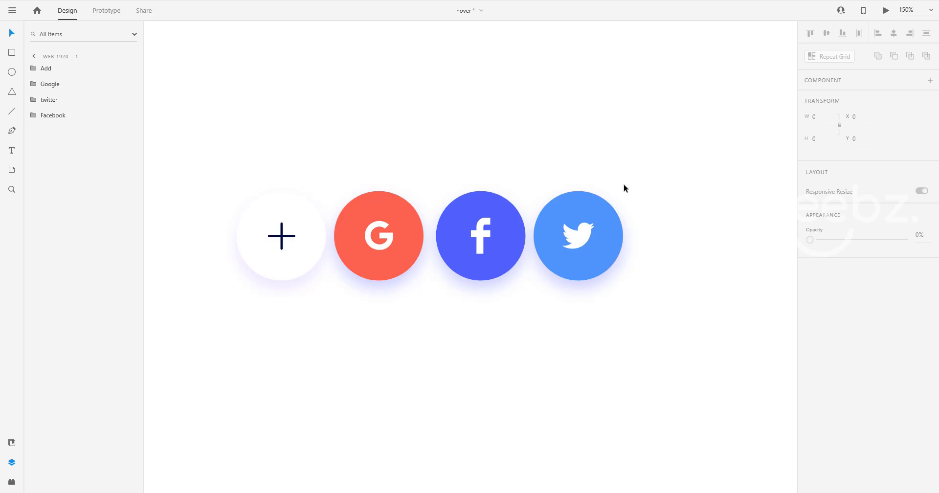
Step: Examine the Add, Google, Facebook and twitter button groups on the artboard, individually and as a complete set, along with their layers
{"action": "left_click_drag", "start_coordinate": [507, 123], "coordinate": [505, 146]}
{"action": "left_click", "coordinate": [304, 248]}
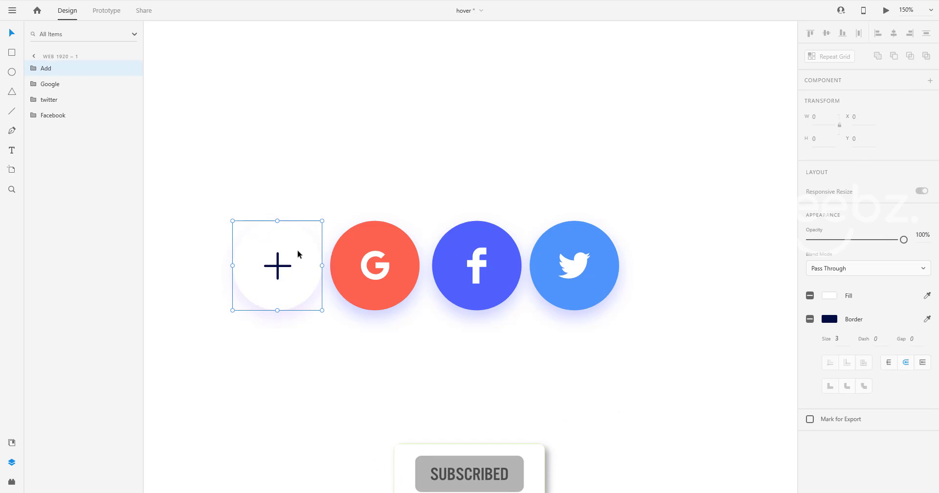
{"action": "left_click", "coordinate": [380, 165]}
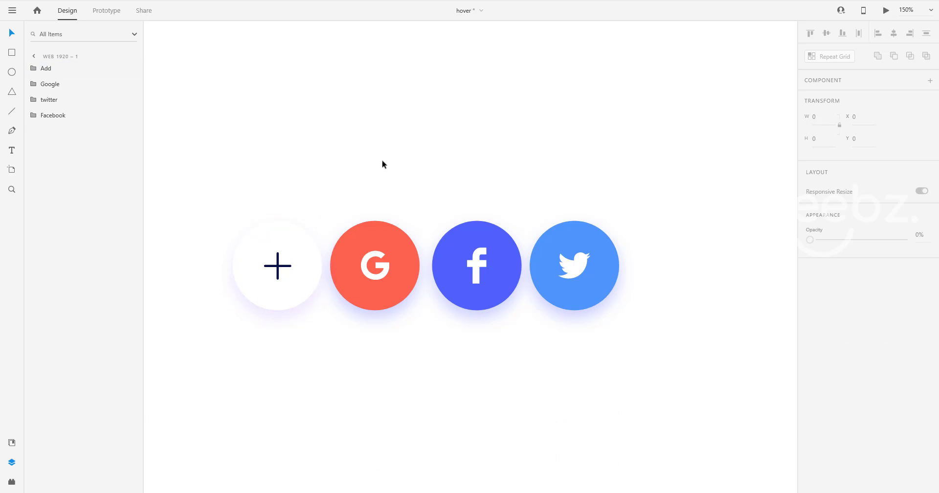
{"action": "left_click", "coordinate": [390, 244]}
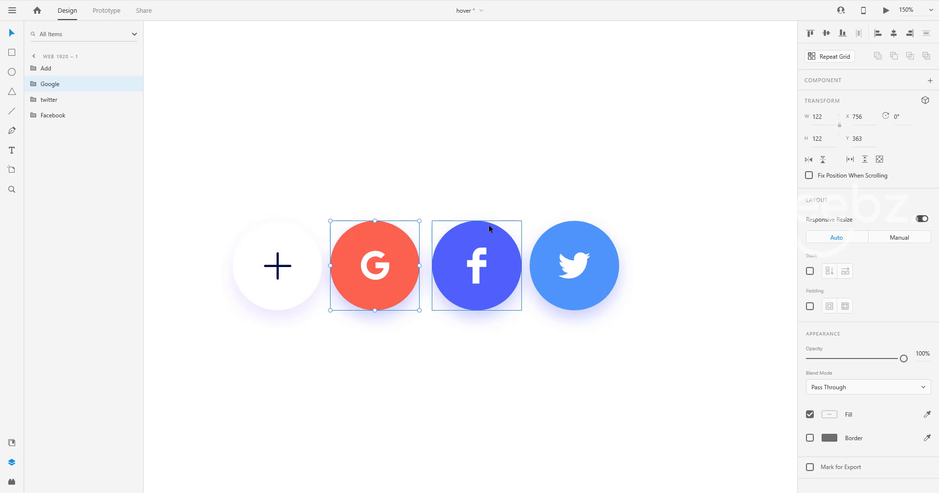
{"action": "left_click", "coordinate": [489, 238]}
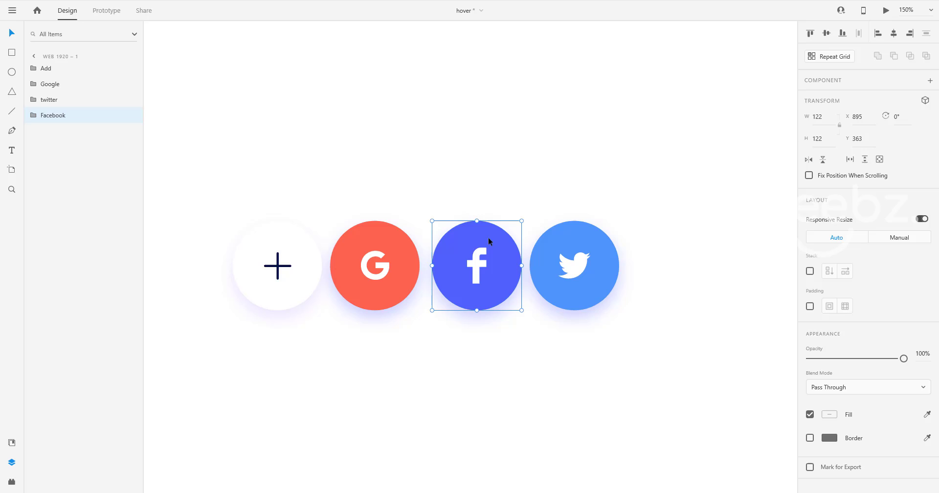
{"action": "left_click", "coordinate": [592, 242]}
{"action": "left_click", "coordinate": [434, 161]}
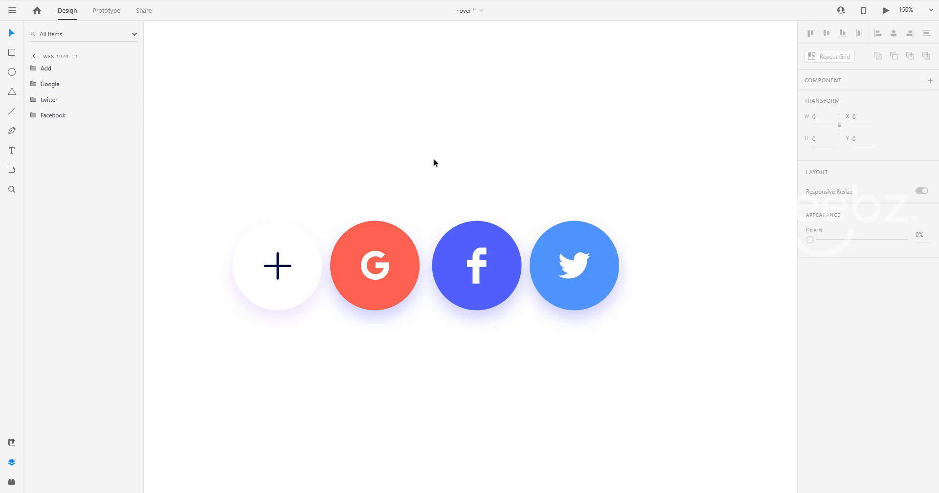
{"action": "left_click_drag", "start_coordinate": [165, 148], "coordinate": [640, 281]}
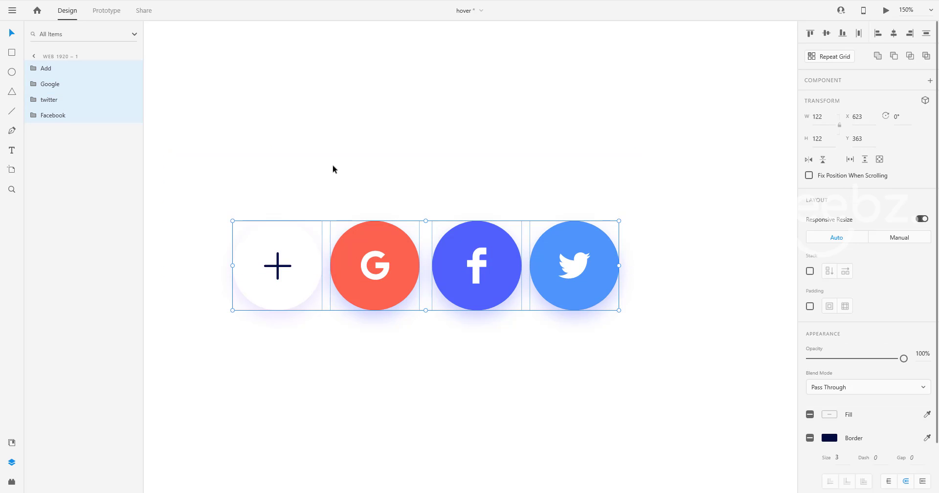
{"action": "left_click", "coordinate": [310, 187]}
{"action": "left_click_drag", "start_coordinate": [210, 181], "coordinate": [649, 314]}
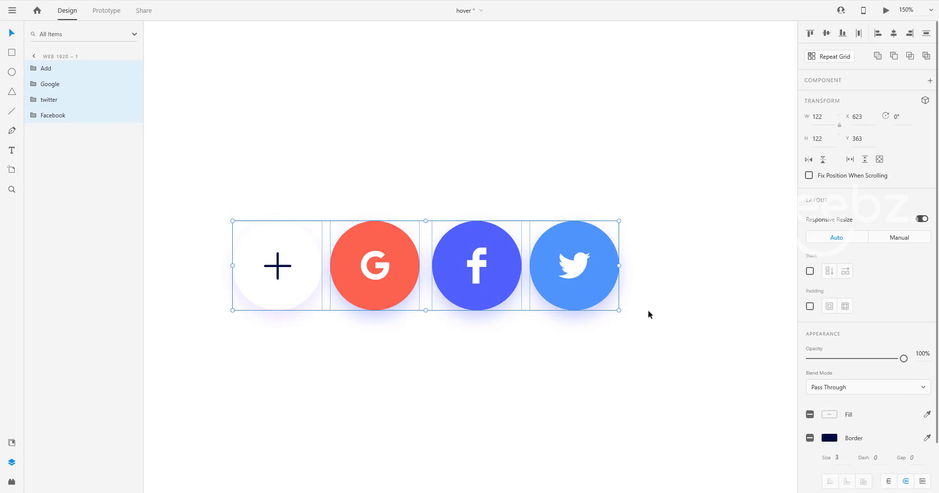
{"action": "left_click", "coordinate": [396, 169]}
{"action": "left_click_drag", "start_coordinate": [211, 172], "coordinate": [337, 203]}
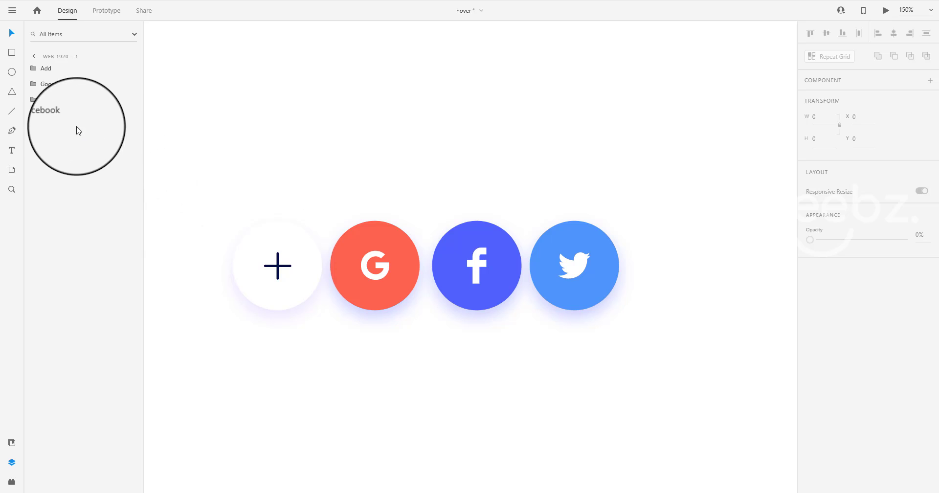
{"action": "left_click", "coordinate": [63, 117]}
{"action": "left_click", "coordinate": [63, 99]}
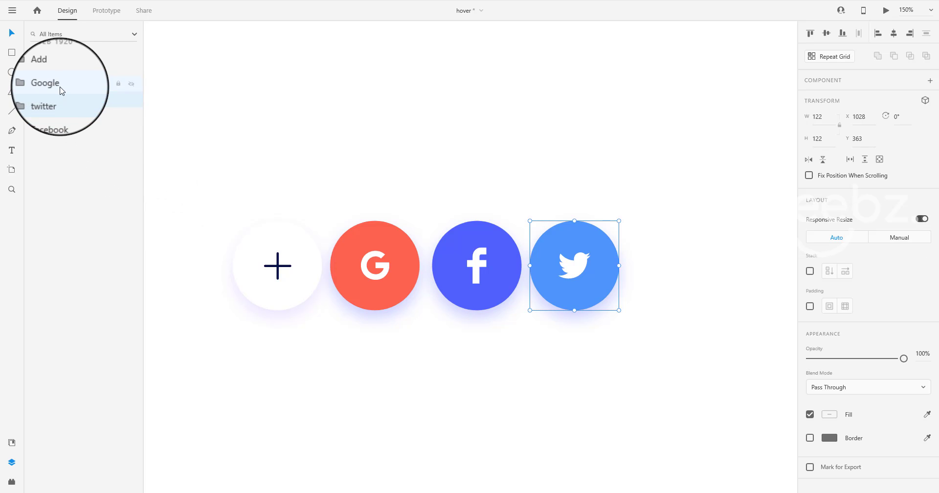
{"action": "left_click", "coordinate": [60, 86]}
{"action": "left_click", "coordinate": [226, 206]}
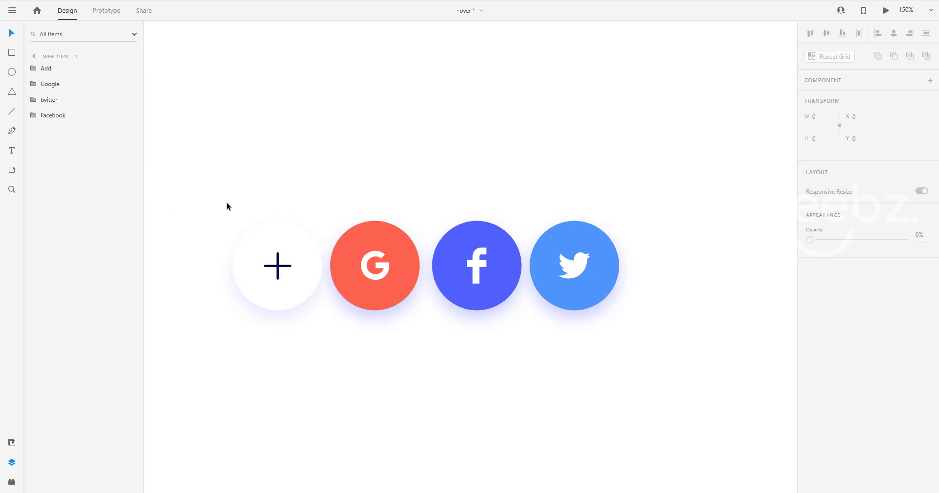
{"action": "left_click_drag", "start_coordinate": [220, 199], "coordinate": [708, 317]}
{"action": "left_click", "coordinate": [640, 359]}
{"action": "left_click_drag", "start_coordinate": [414, 365], "coordinate": [431, 352]}
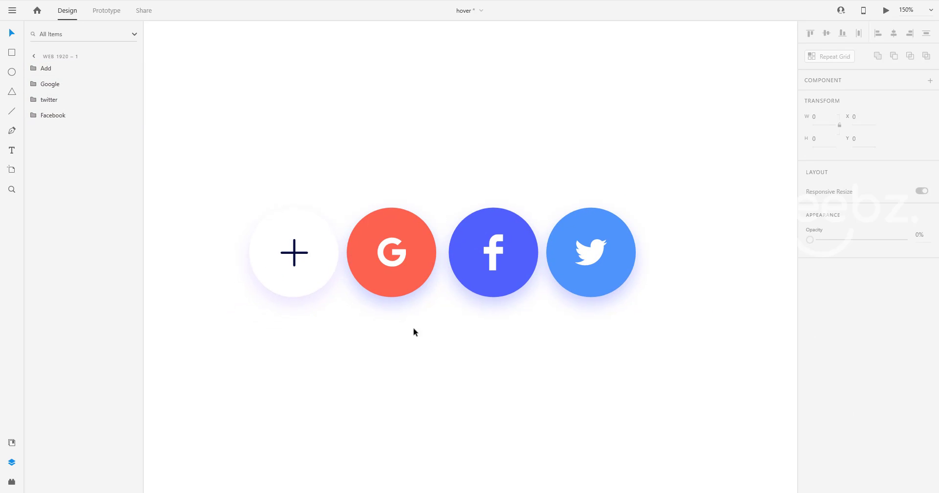
Step: Align the Add, Google, twitter and Facebook groups to a common horizontal centre so they stack beneath the plus button
{"action": "left_click_drag", "start_coordinate": [223, 163], "coordinate": [672, 291]}
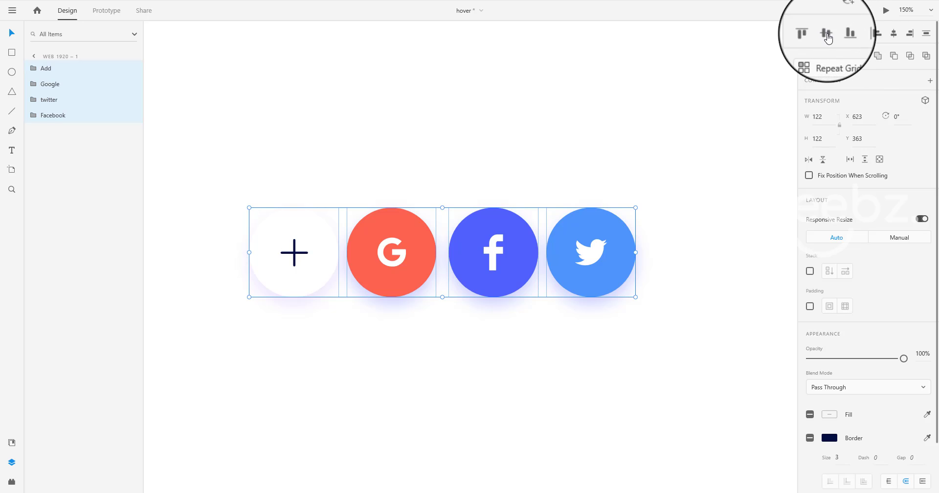
{"action": "left_click", "coordinate": [893, 33]}
{"action": "left_click", "coordinate": [458, 164]}
Step: Select all four stacked button groups and convert them into a single component
{"action": "left_click_drag", "start_coordinate": [356, 155], "coordinate": [470, 282]}
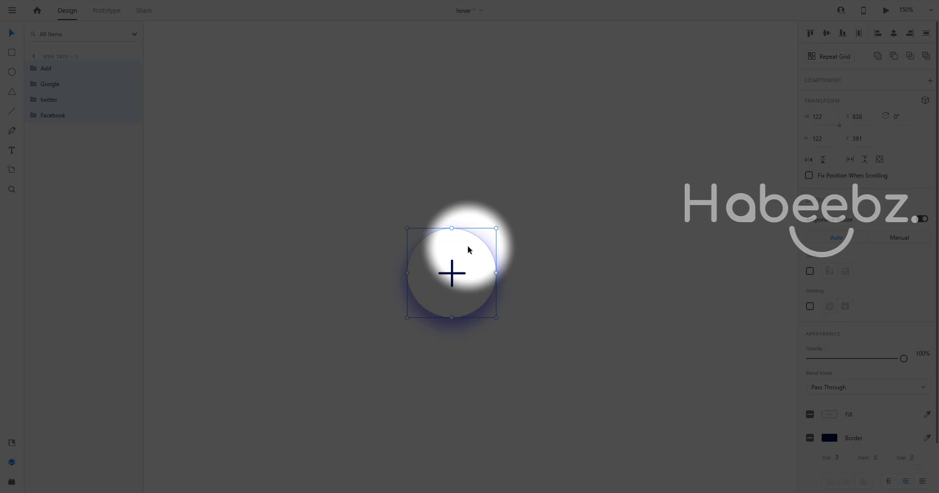
{"action": "right_click", "coordinate": [467, 249]}
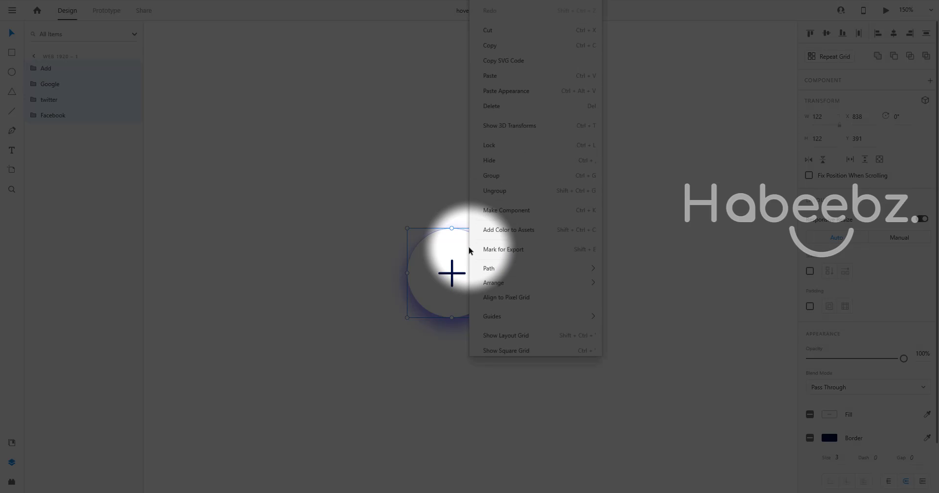
{"action": "left_click", "coordinate": [497, 211]}
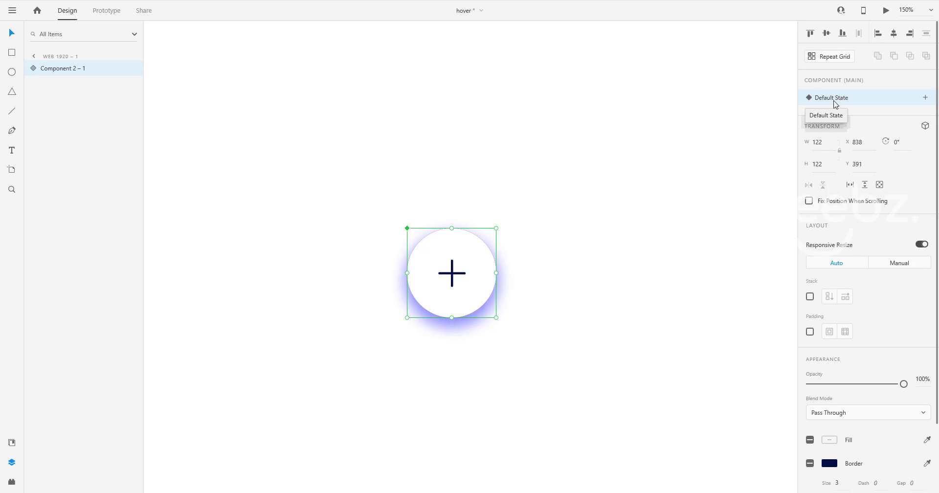
Step: Add a Hover State to the stacked button component and check that it is the state being edited
{"action": "left_click", "coordinate": [492, 158]}
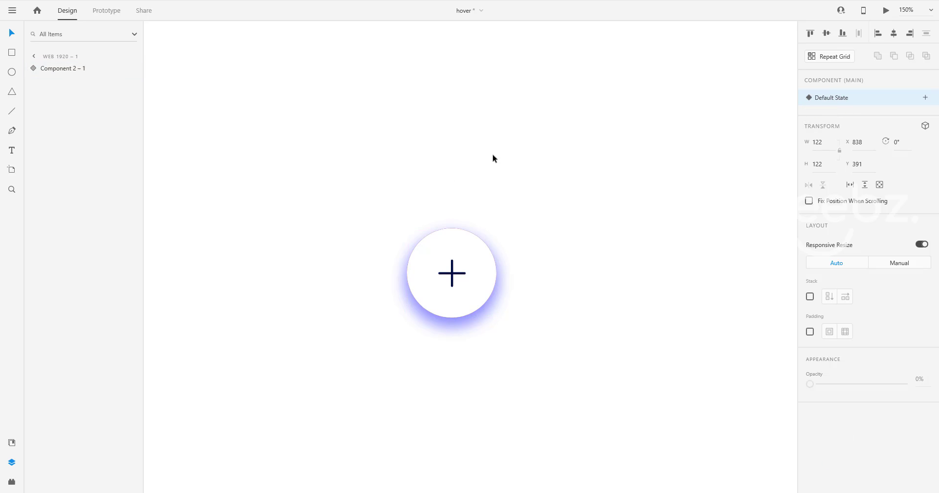
{"action": "left_click", "coordinate": [468, 248]}
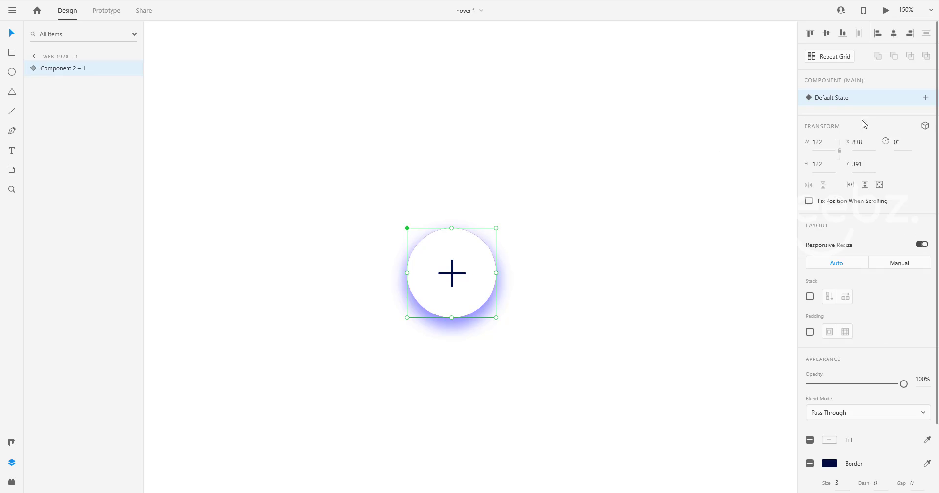
{"action": "left_click", "coordinate": [926, 100]}
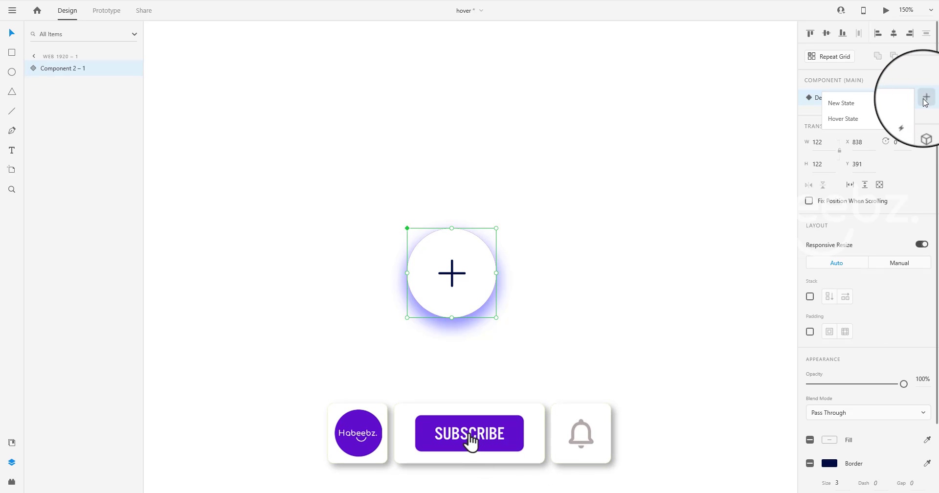
{"action": "left_click", "coordinate": [886, 115]}
{"action": "left_click", "coordinate": [550, 149]}
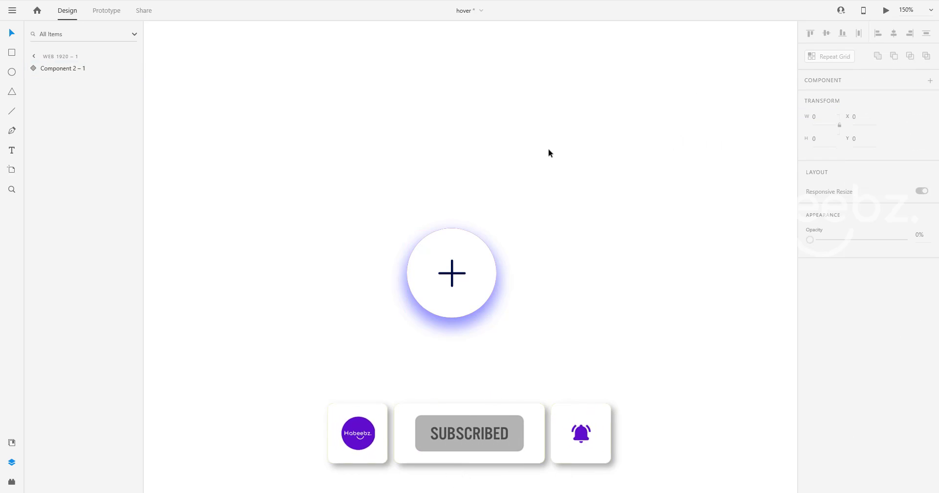
{"action": "left_click", "coordinate": [455, 247]}
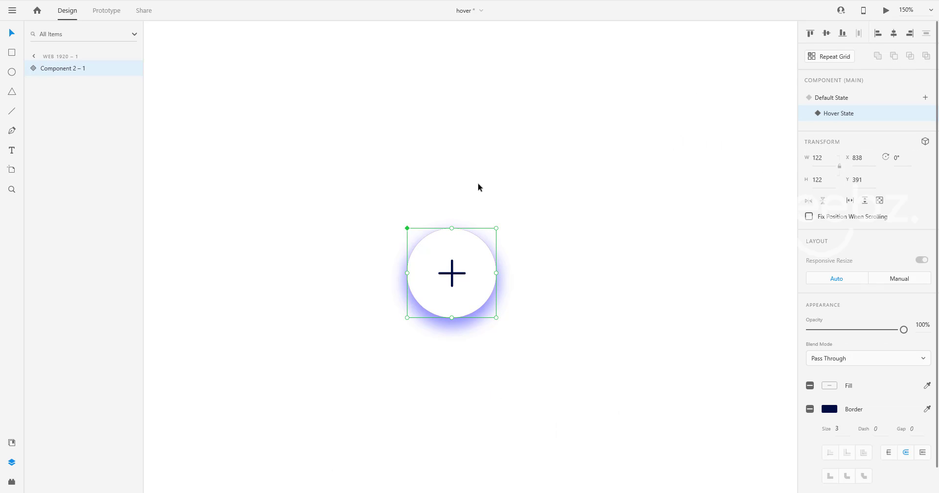
{"action": "left_click", "coordinate": [478, 187]}
{"action": "left_click", "coordinate": [465, 246]}
{"action": "left_click", "coordinate": [421, 178]}
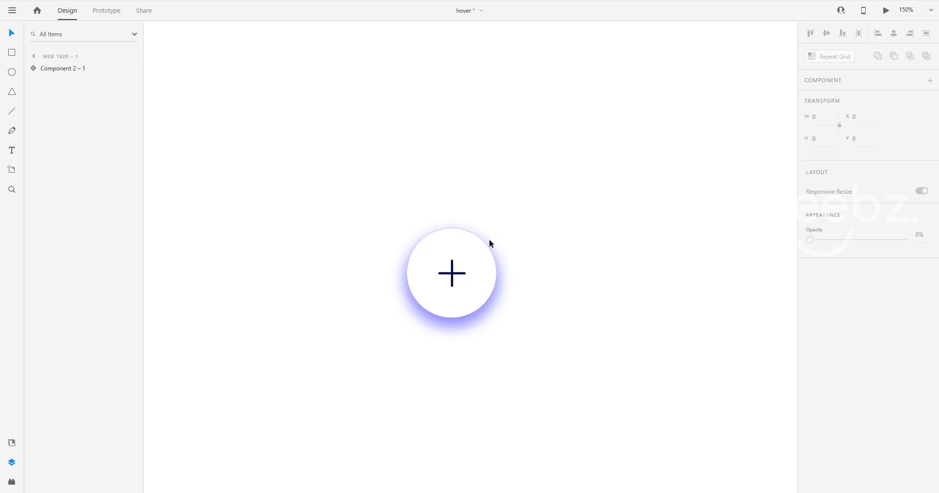
Step: Inside the component's Hover State, move the twitter group straight up 160 px to Y 231
{"action": "left_click", "coordinate": [485, 246]}
{"action": "double_click", "coordinate": [479, 250]}
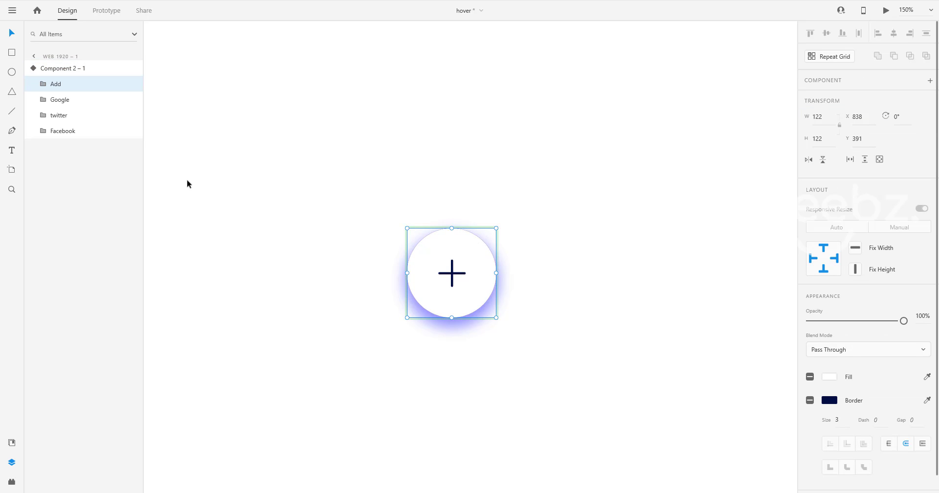
{"action": "left_click", "coordinate": [58, 116]}
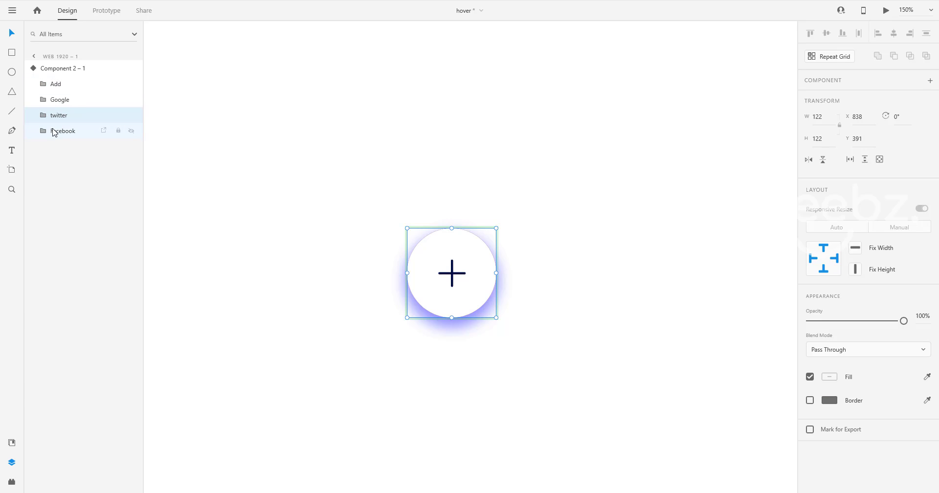
{"action": "key", "text": "shift+Up"}
{"action": "key", "text": "shift+Up"}
{"action": "key", "text": "shift+Up"}
{"action": "key", "text": "shift+Up"}
{"action": "key", "text": "shift+Up"}
{"action": "key", "text": "shift+Up"}
{"action": "key", "text": "shift+Up"}
{"action": "key", "text": "shift+Up"}
{"action": "key", "text": "shift+Up"}
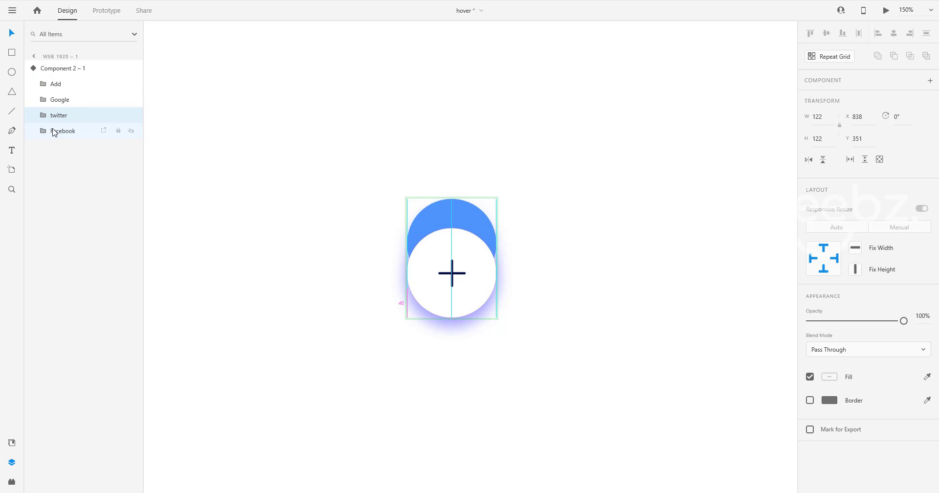
{"action": "key", "text": "shift+Up"}
{"action": "key", "text": "shift+Up"}
{"action": "key", "text": "shift+Up"}
{"action": "key", "text": "shift+Up"}
{"action": "key", "text": "shift+Up"}
{"action": "key", "text": "shift+Up"}
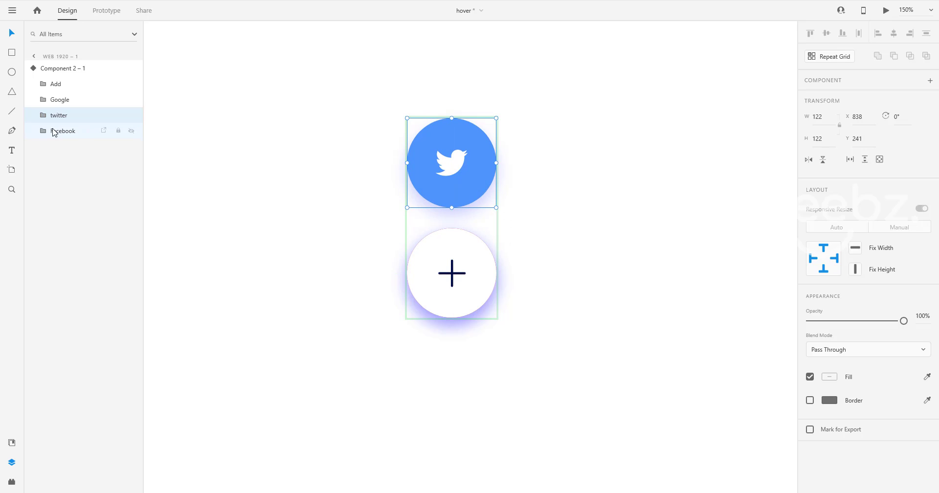
{"action": "key", "text": "shift+Up"}
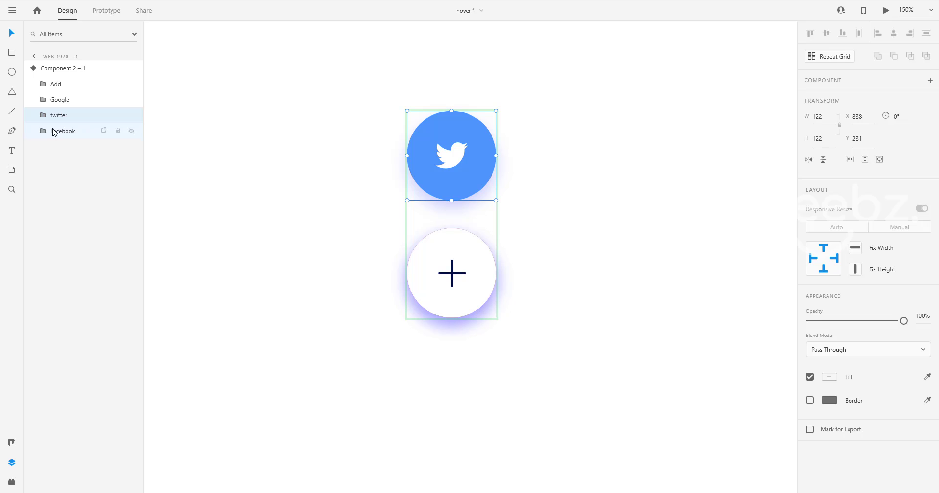
Step: Move the Google group up 160 px to Y 231 so it is level with the twitter group
{"action": "left_click", "coordinate": [71, 104]}
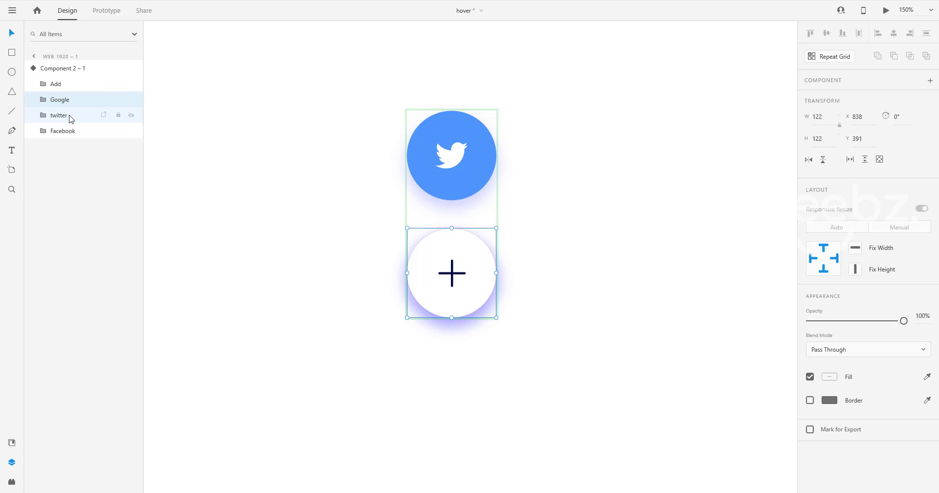
{"action": "key", "text": "shift+Up"}
{"action": "key", "text": "shift+Up"}
{"action": "key", "text": "shift+Up"}
{"action": "key", "text": "shift+Up"}
{"action": "key", "text": "shift+Up"}
{"action": "key", "text": "shift+Up"}
{"action": "key", "text": "shift+Up"}
{"action": "key", "text": "shift+Up"}
{"action": "key", "text": "shift+Up"}
{"action": "key", "text": "shift+Up"}
{"action": "key", "text": "shift+Up"}
{"action": "key", "text": "shift+Up"}
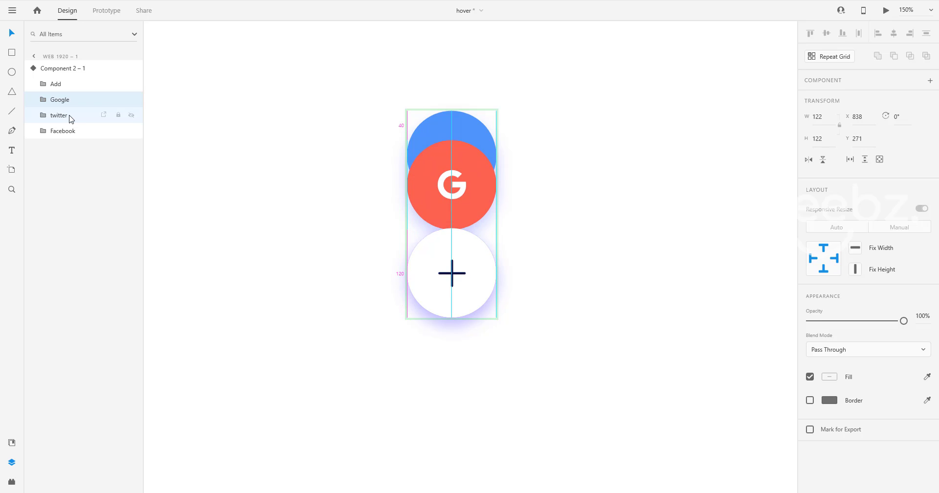
{"action": "key", "text": "shift+Up"}
{"action": "key", "text": "shift+Up"}
{"action": "key", "text": "shift+Up"}
{"action": "key", "text": "shift+Up"}
Step: Move the Google group sideways 140 px to X 978, so it sits to the right of the twitter group
{"action": "key", "text": "shift+Right"}
{"action": "key", "text": "shift+Right"}
{"action": "key", "text": "shift+Right"}
{"action": "key", "text": "shift+Right"}
{"action": "key", "text": "shift+Right"}
{"action": "key", "text": "shift+Right"}
{"action": "key", "text": "shift+Right"}
{"action": "key", "text": "shift+Right"}
{"action": "key", "text": "shift+Right"}
{"action": "key", "text": "shift+Right"}
{"action": "key", "text": "shift+Right"}
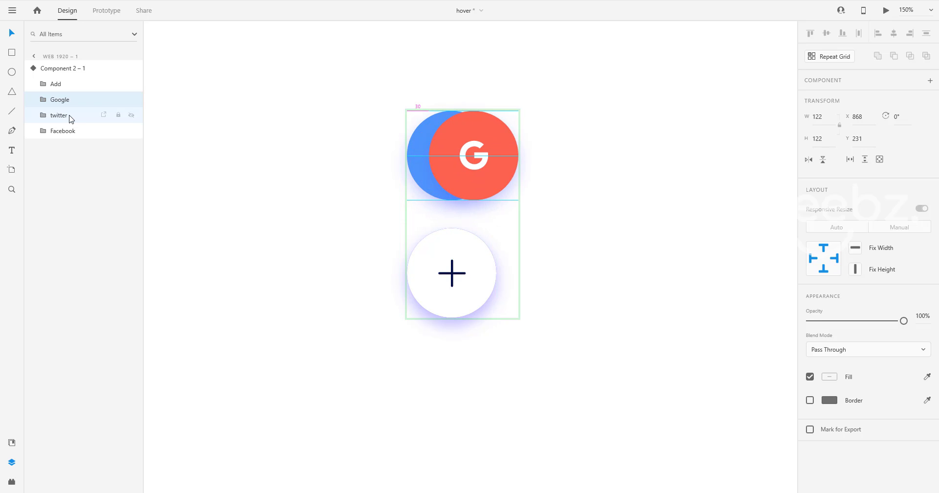
{"action": "key", "text": "shift+Right"}
{"action": "key", "text": "shift+Right"}
{"action": "key", "text": "shift+Right"}
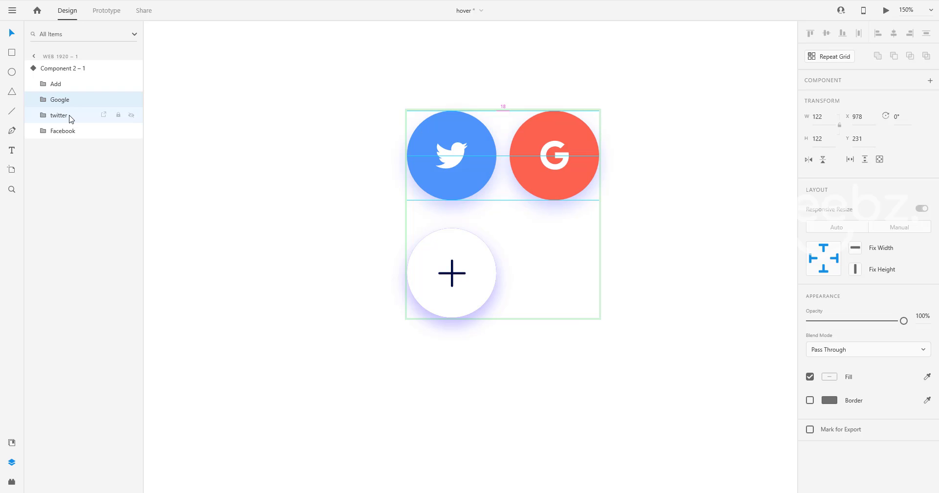
Step: Lower the Google group 40 px to Y 271 so it sits below the level of the twitter group
{"action": "key", "text": "shift+Down"}
{"action": "key", "text": "shift+Down"}
{"action": "key", "text": "shift+Down"}
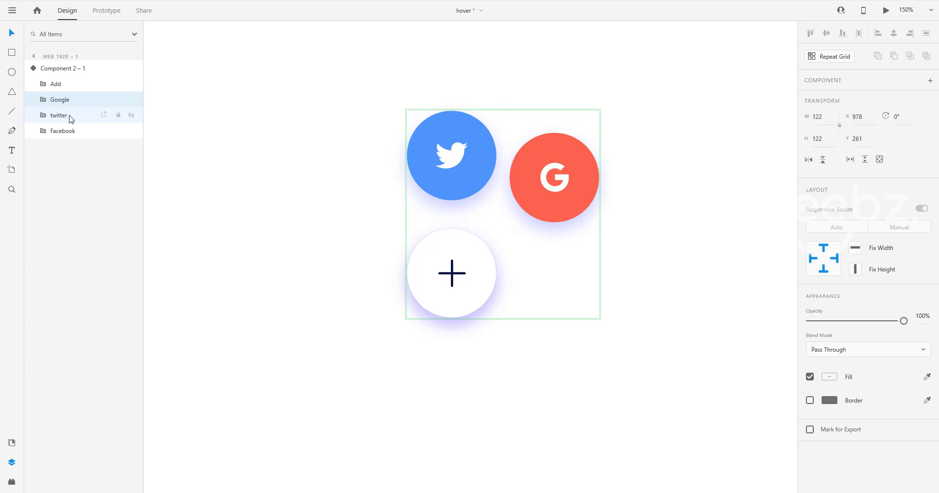
{"action": "key", "text": "shift+Down"}
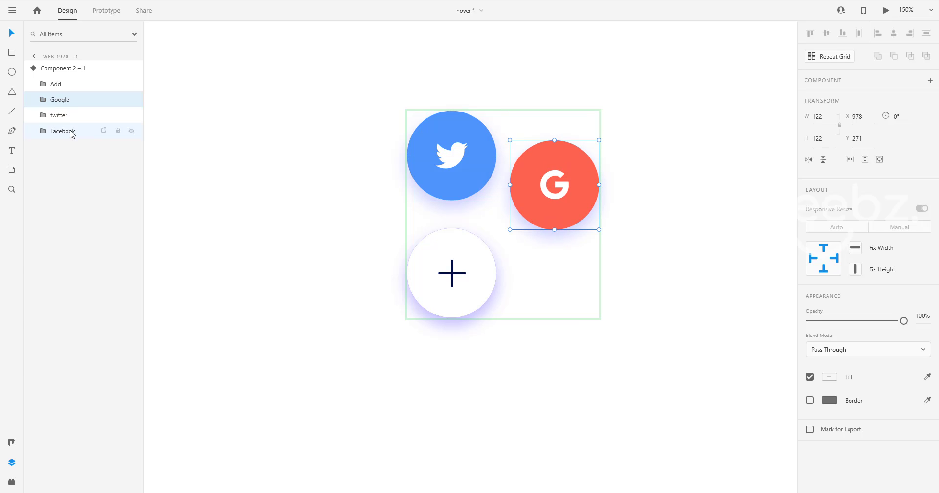
Step: Move the Facebook group straight up 160 px to Y 231, level with the twitter group
{"action": "left_click", "coordinate": [69, 132]}
{"action": "key", "text": "shift+Up"}
{"action": "key", "text": "shift+Up"}
{"action": "key", "text": "shift+Up"}
{"action": "key", "text": "shift+Up"}
{"action": "key", "text": "shift+Up"}
{"action": "key", "text": "shift+Up"}
{"action": "key", "text": "shift+Up"}
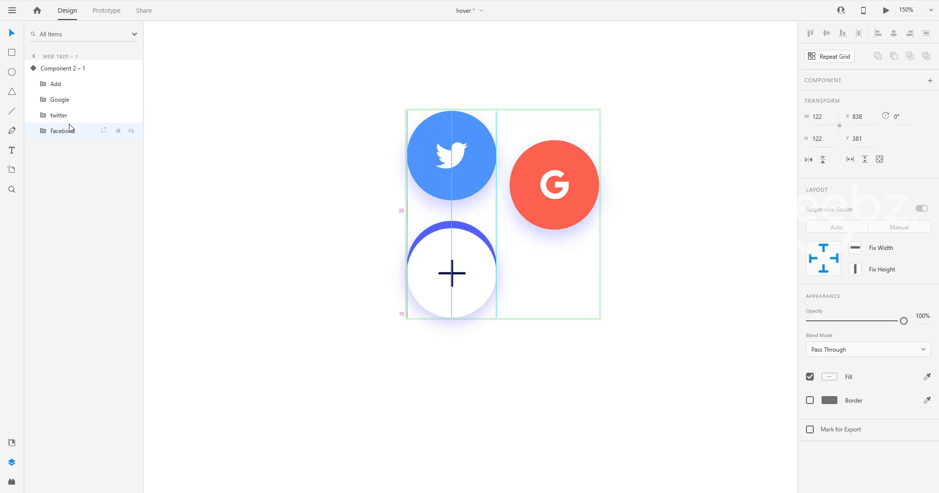
{"action": "key", "text": "shift+Up"}
{"action": "key", "text": "shift+Up"}
{"action": "key", "text": "shift+Up"}
{"action": "key", "text": "shift+Up"}
{"action": "key", "text": "shift+Up"}
{"action": "key", "text": "shift+Up"}
{"action": "key", "text": "shift+Up"}
{"action": "key", "text": "shift+Up"}
{"action": "key", "text": "shift+Up"}
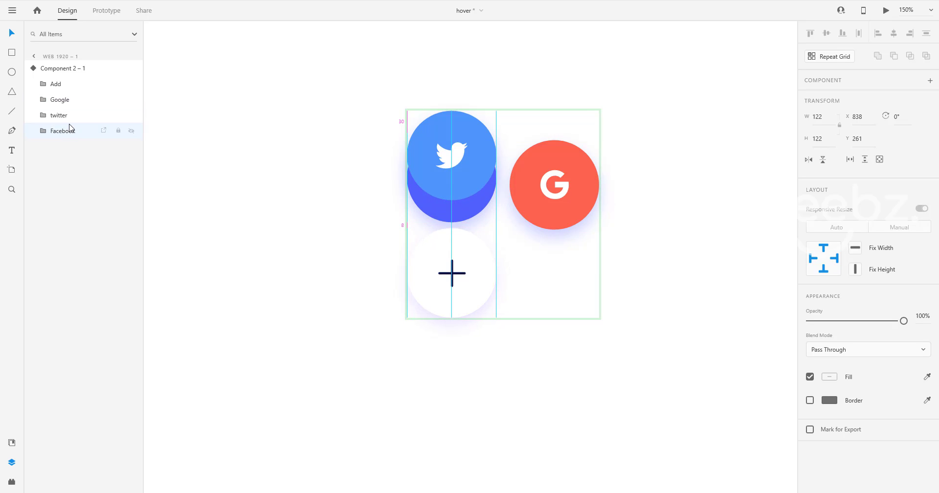
Step: Shift the Facebook group 140 px sideways to X 698, on the opposite side of the twitter group from Google
{"action": "key", "text": "shift+Left"}
{"action": "key", "text": "shift+Left"}
{"action": "key", "text": "shift+Left"}
{"action": "key", "text": "shift+Left"}
{"action": "key", "text": "shift+Left"}
{"action": "key", "text": "shift+Left"}
{"action": "key", "text": "shift+Left"}
{"action": "key", "text": "shift+Left"}
{"action": "key", "text": "shift+Left"}
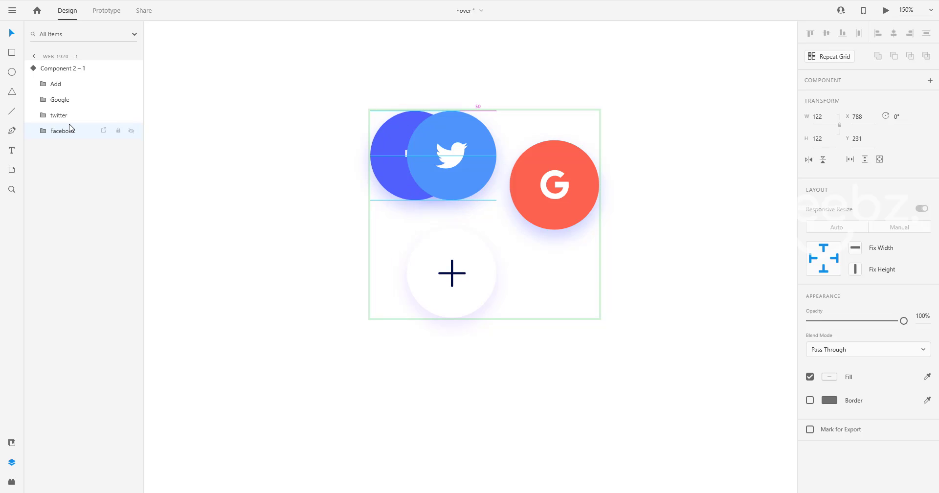
{"action": "key", "text": "shift+Left"}
{"action": "key", "text": "shift+Left"}
{"action": "key", "text": "shift+Left"}
{"action": "key", "text": "shift+Left"}
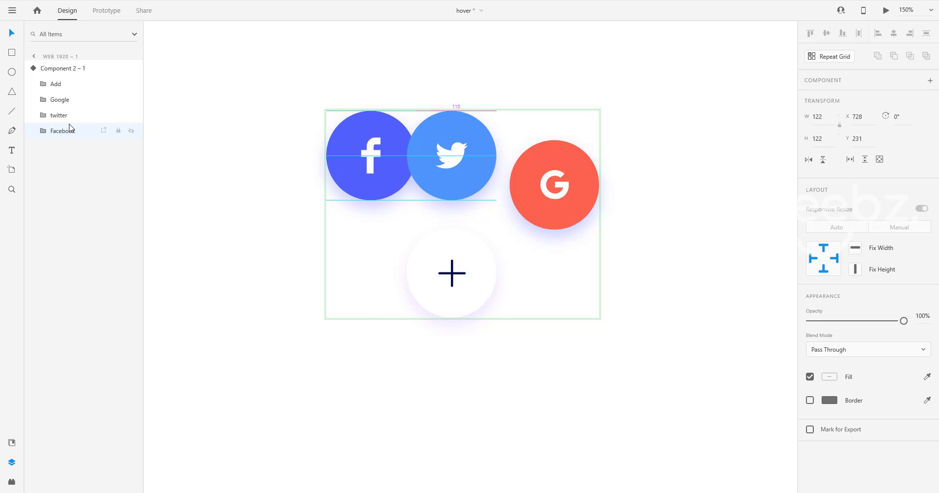
{"action": "key", "text": "shift+Left"}
Step: Lower the Facebook group 40 px to Y 271 so it is level with the Google group
{"action": "key", "text": "shift+Down"}
{"action": "key", "text": "shift+Down"}
{"action": "key", "text": "shift+Down"}
{"action": "key", "text": "shift+Down"}
{"action": "key", "text": "shift+Down"}
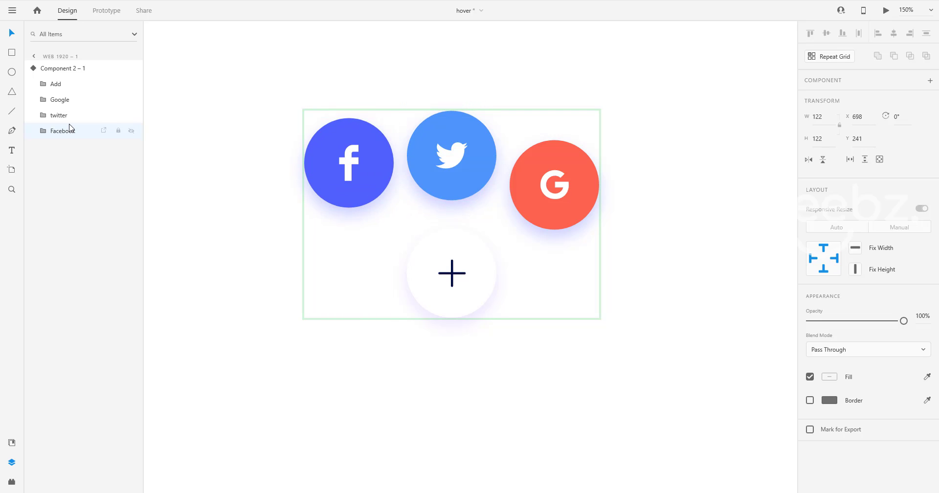
{"action": "key", "text": "shift+Up"}
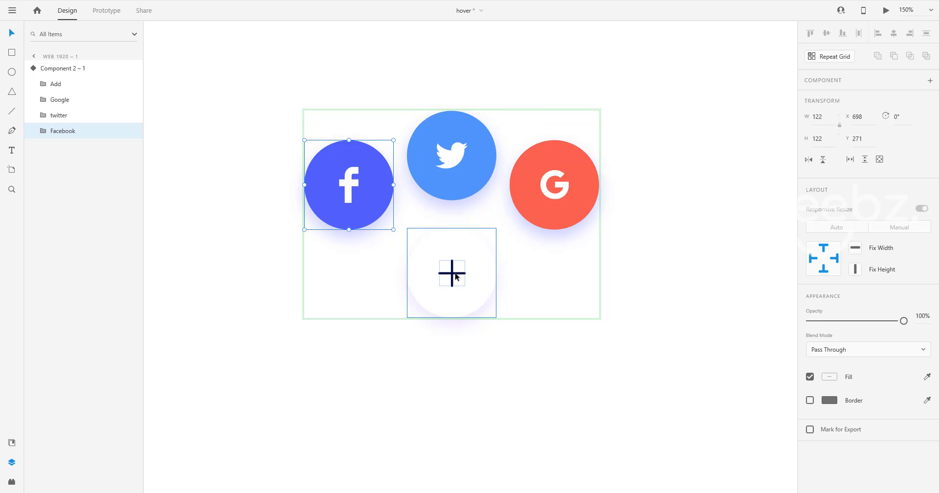
Step: Rotate the plus icon inside the Add group by 45° so it forms a close cross in the Hover State
{"action": "left_click", "coordinate": [456, 276]}
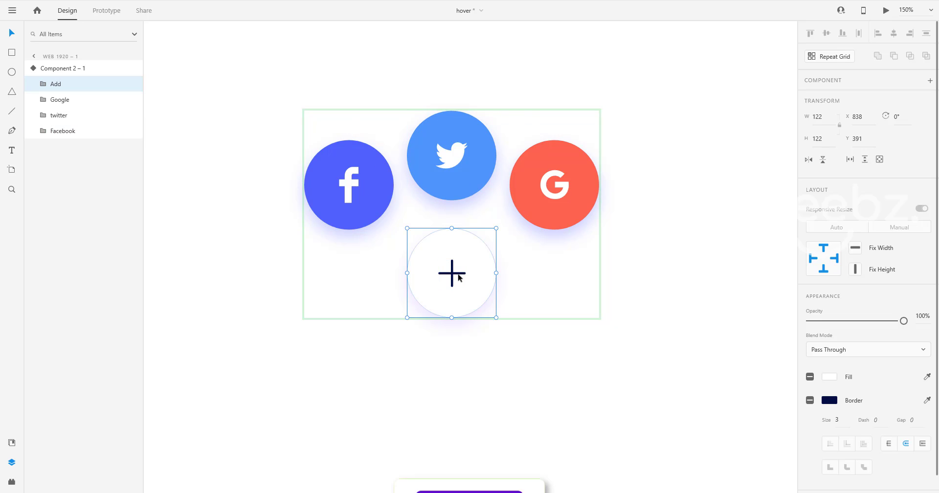
{"action": "double_click", "coordinate": [459, 275]}
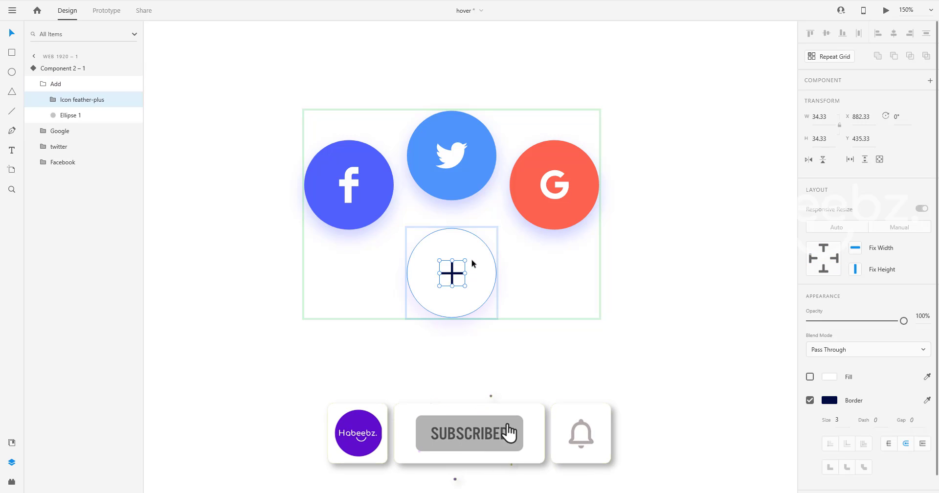
{"action": "left_click_drag", "start_coordinate": [466, 260], "coordinate": [482, 273]}
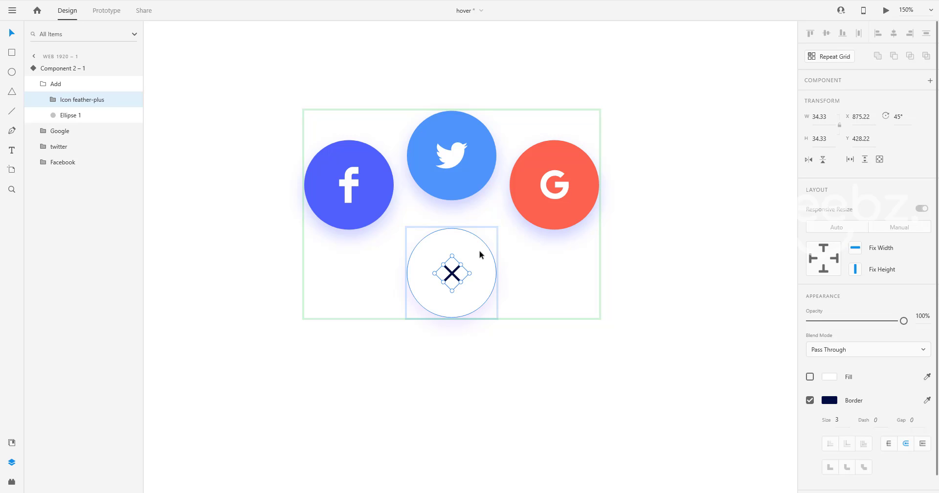
{"action": "left_click", "coordinate": [488, 88]}
Step: Switch the button component back to its Default State and leave the component selected
{"action": "left_click", "coordinate": [479, 138]}
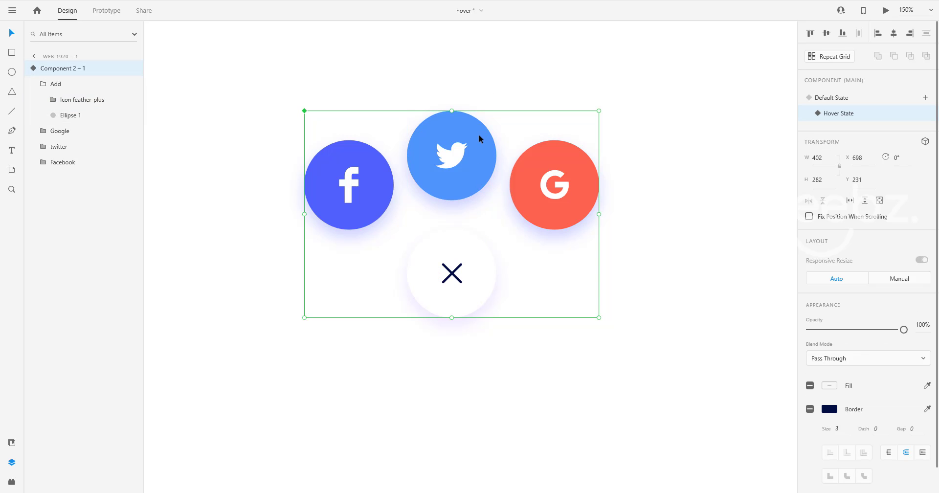
{"action": "left_click", "coordinate": [849, 100]}
{"action": "left_click", "coordinate": [536, 162]}
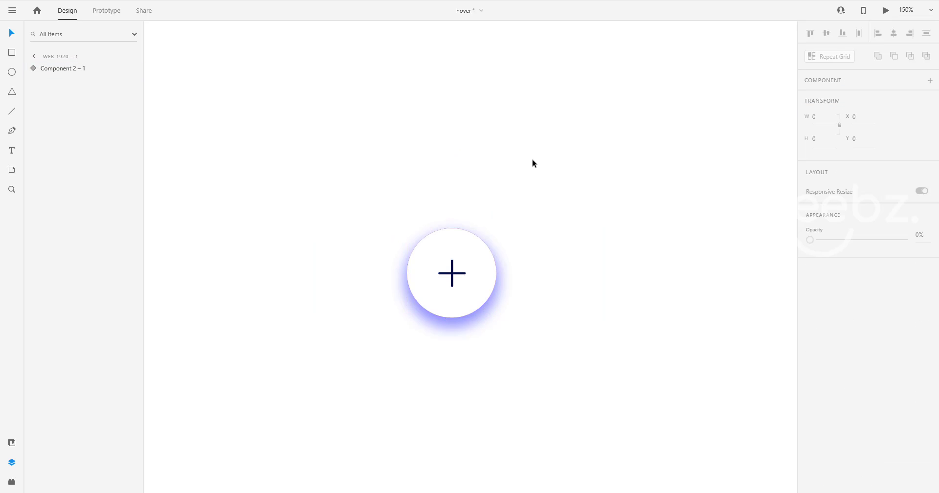
{"action": "left_click", "coordinate": [489, 266]}
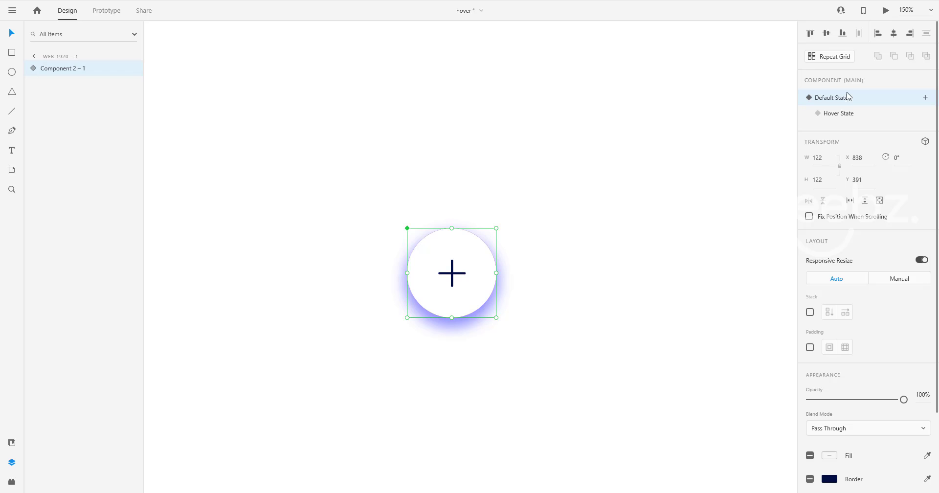
Step: Preview the artboard and test the plus button's hover animation
{"action": "left_click", "coordinate": [887, 10]}
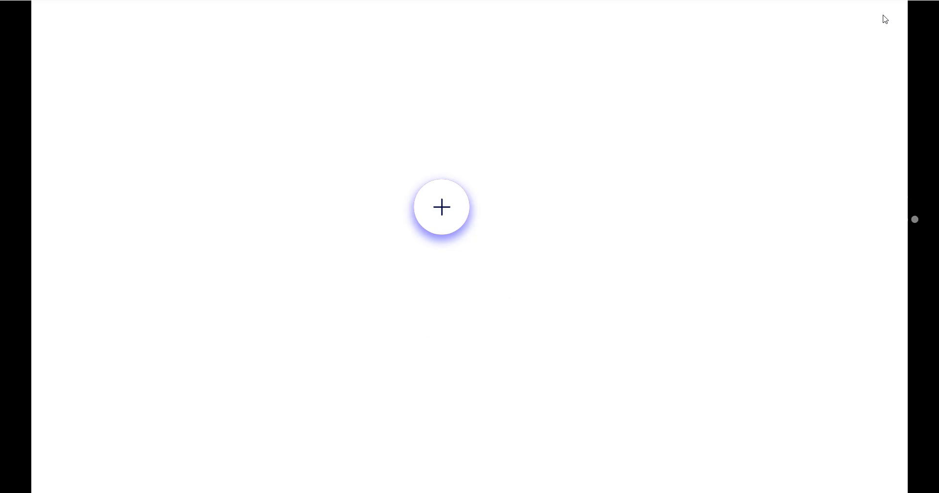
{"action": "left_click", "coordinate": [454, 196]}
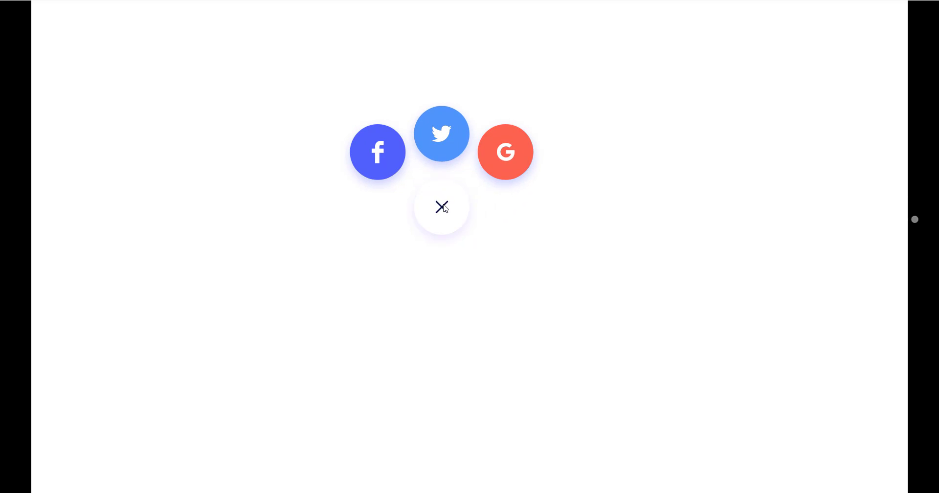
{"action": "mouse_move", "coordinate": [444, 211]}
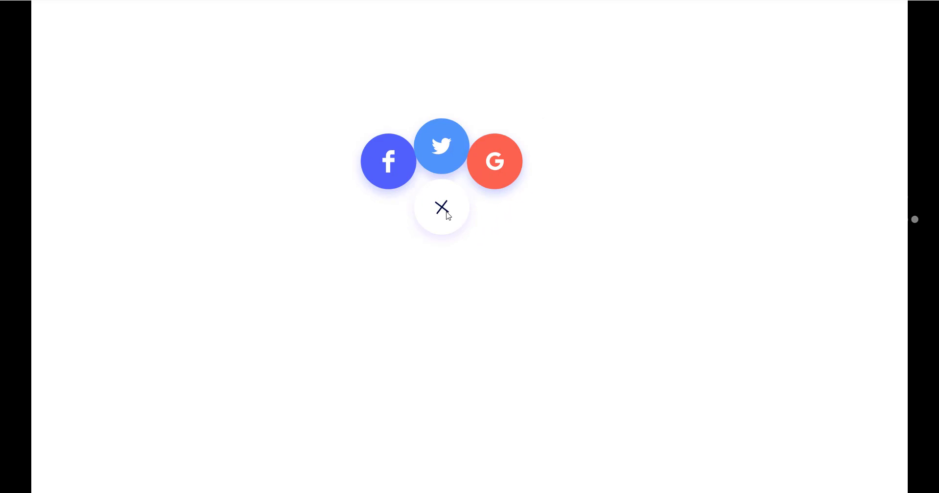